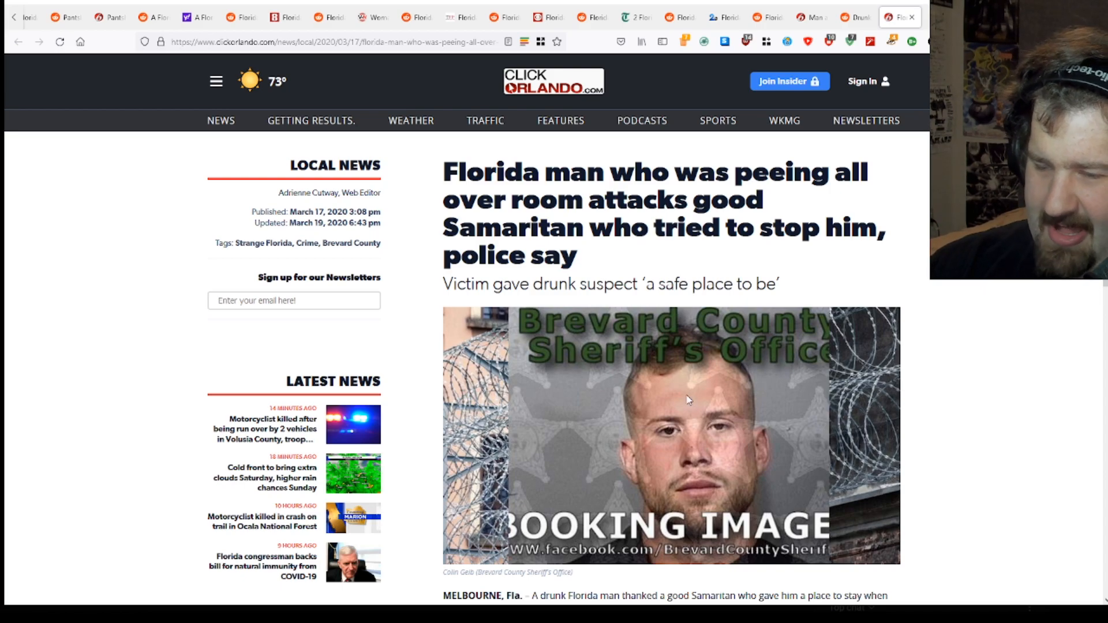
scroll(691, 400, down, 3)
scroll(690, 400, down, 2)
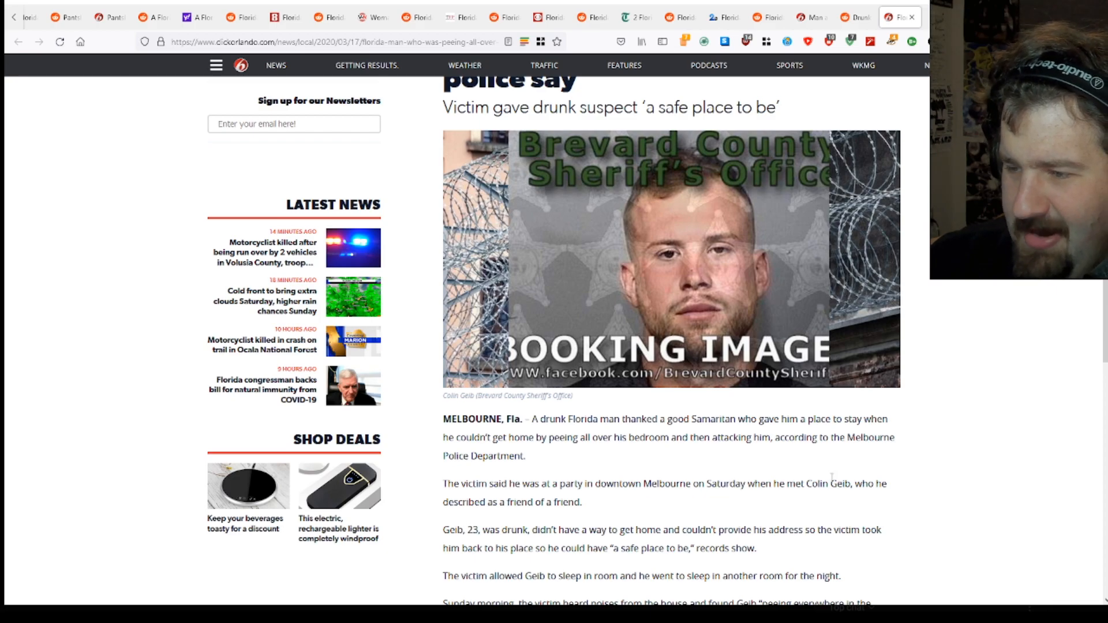
scroll(832, 477, down, 2)
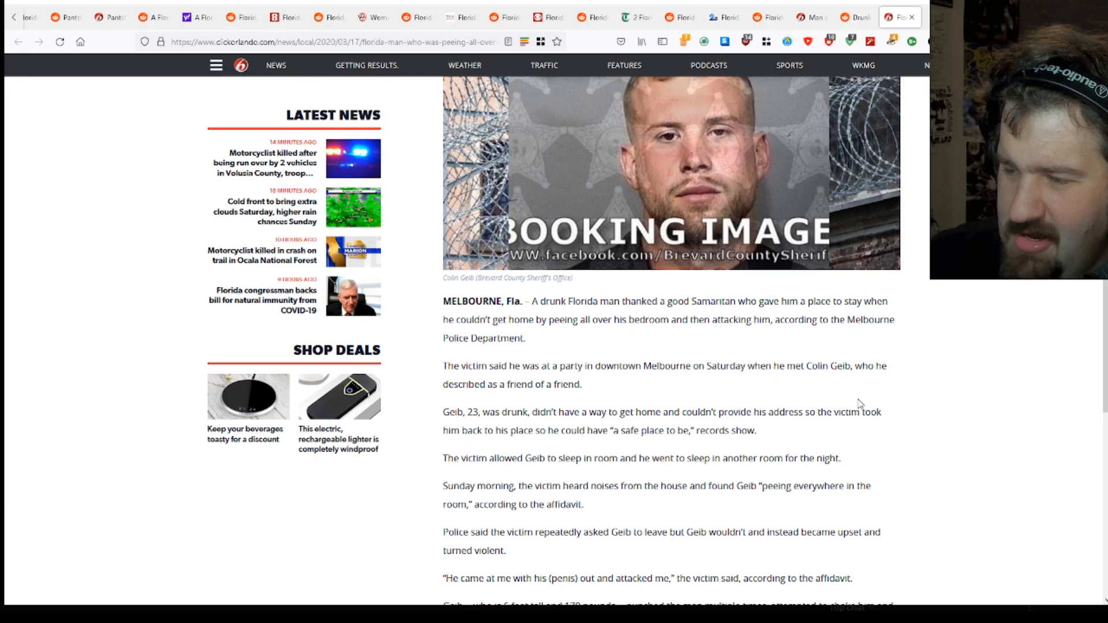
scroll(859, 404, down, 3)
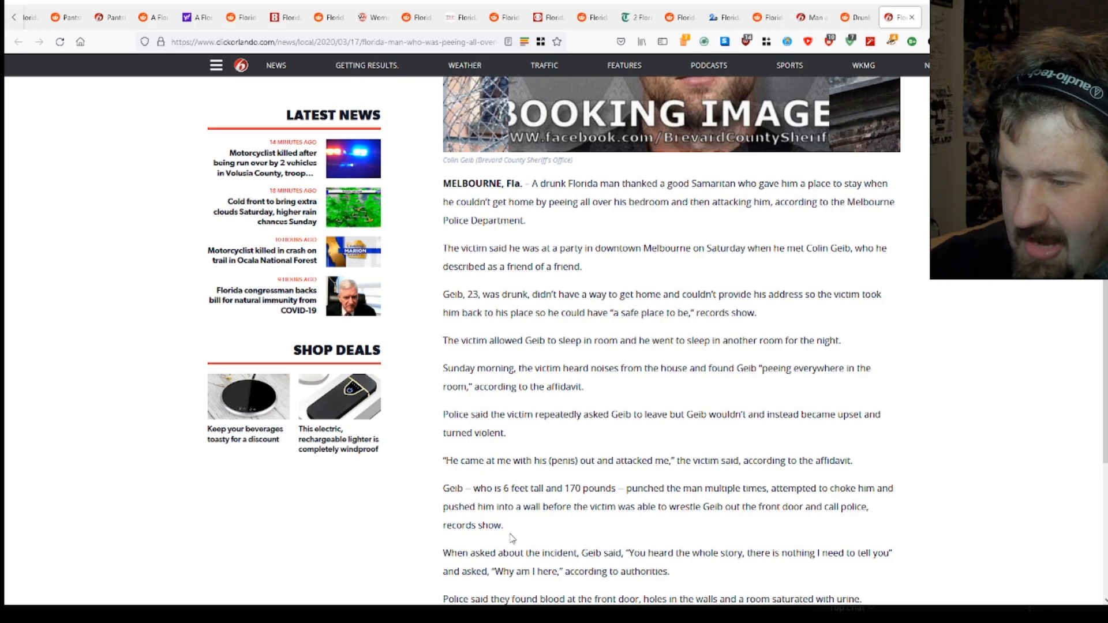
scroll(518, 541, down, 1)
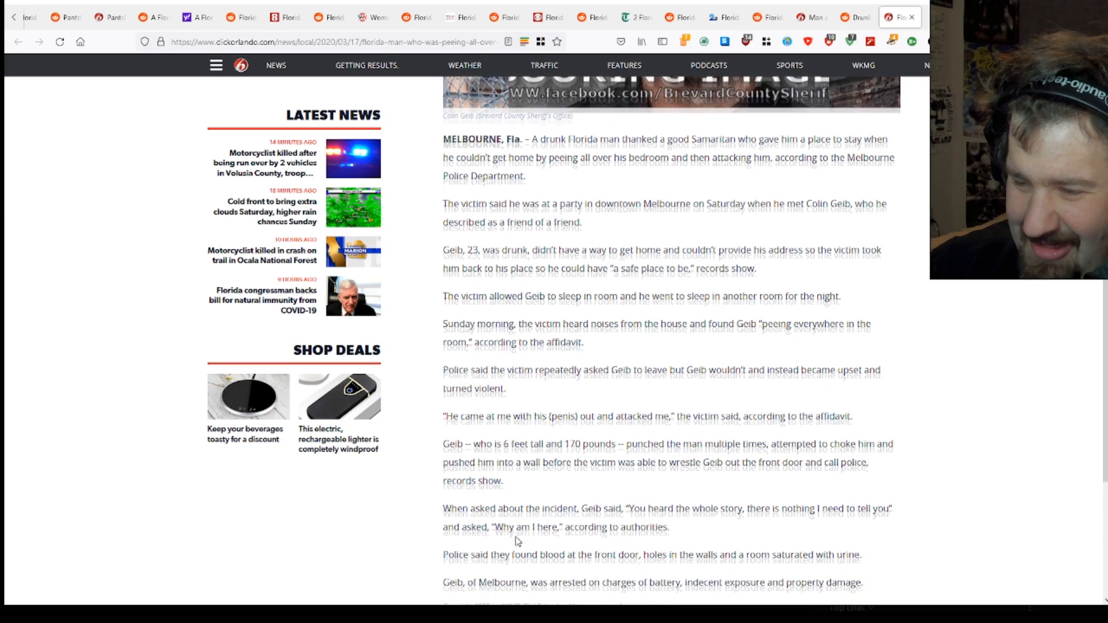
scroll(518, 541, down, 1)
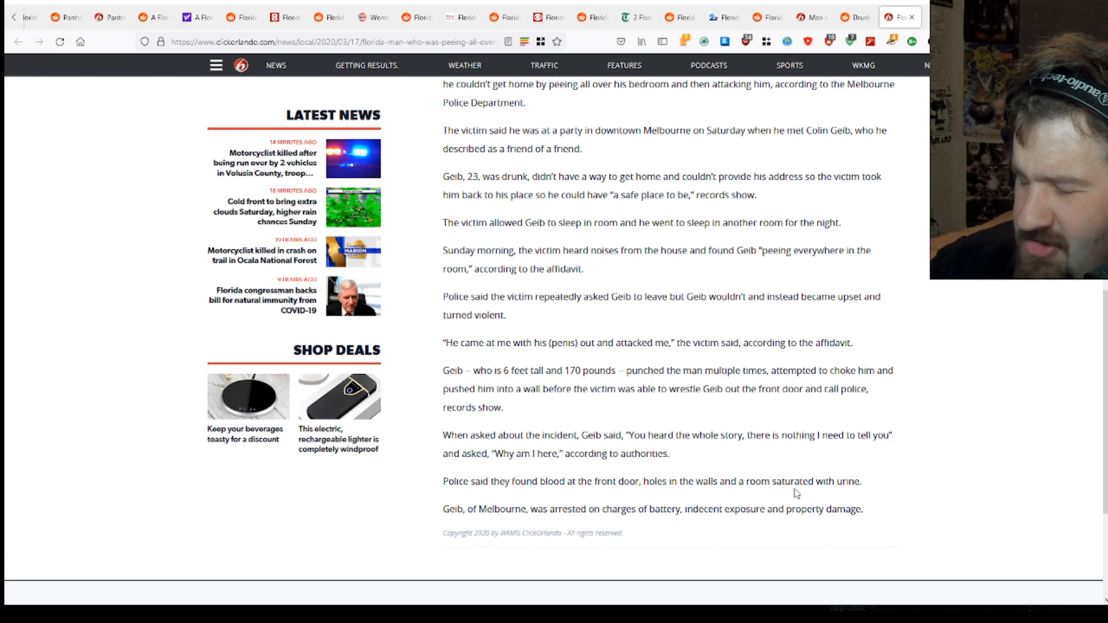
- Return to the top of the ClickOrlando article after reaching the copyright footer
key(Home)
scroll(792, 476, down, 4)
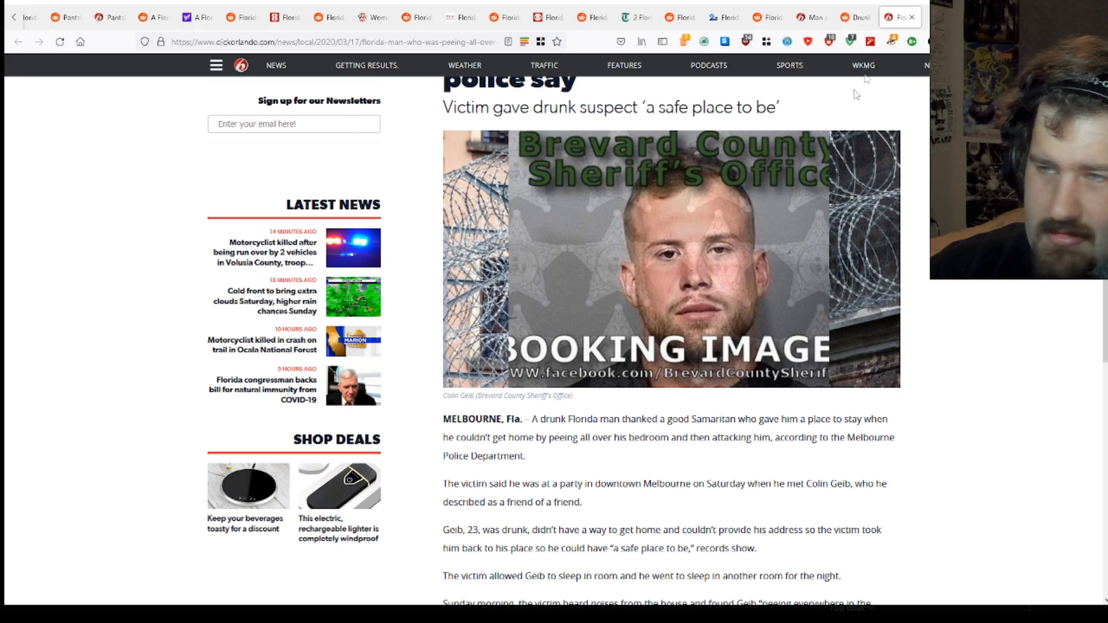
- Close the ClickOrlando article to reveal the r/FloridaMan Reddit thread
click(913, 18)
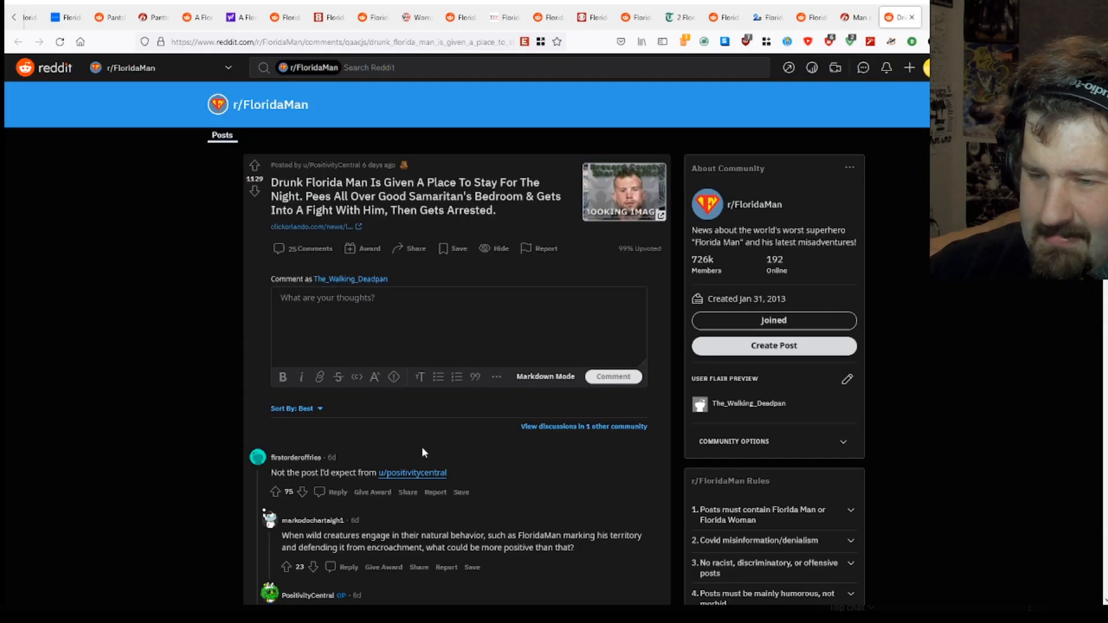
scroll(435, 477, down, 2)
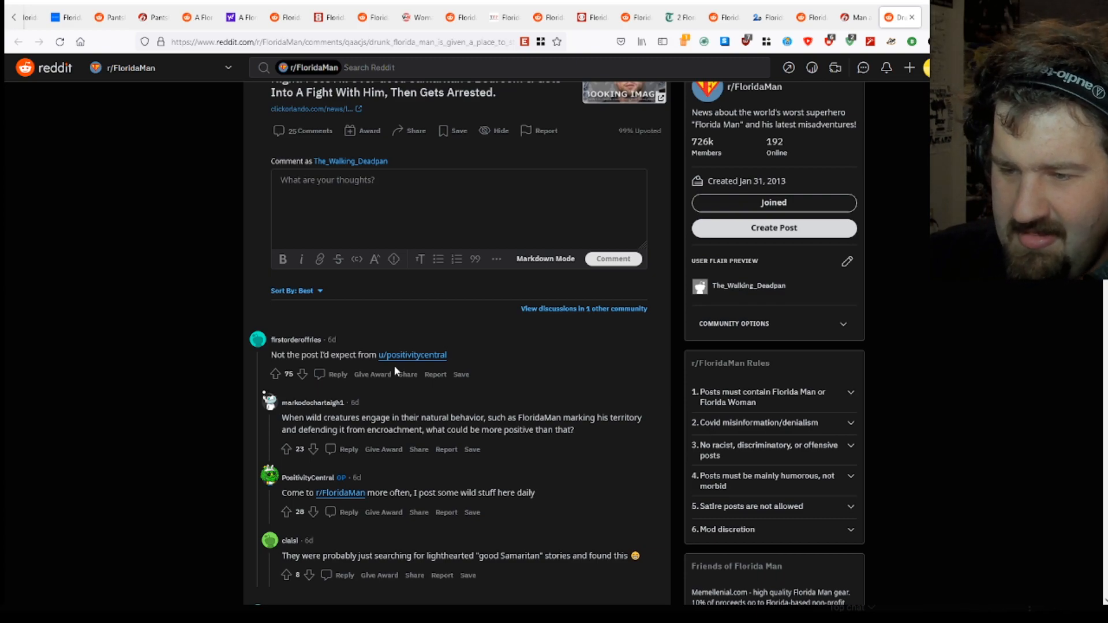
scroll(394, 366, down, 2)
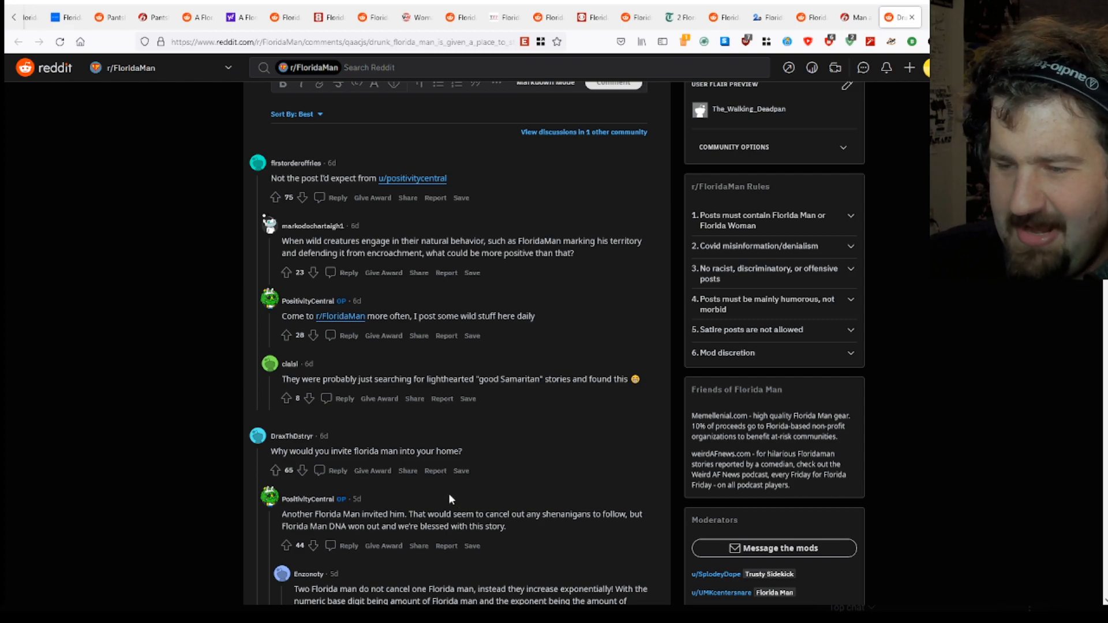
scroll(448, 494, down, 2)
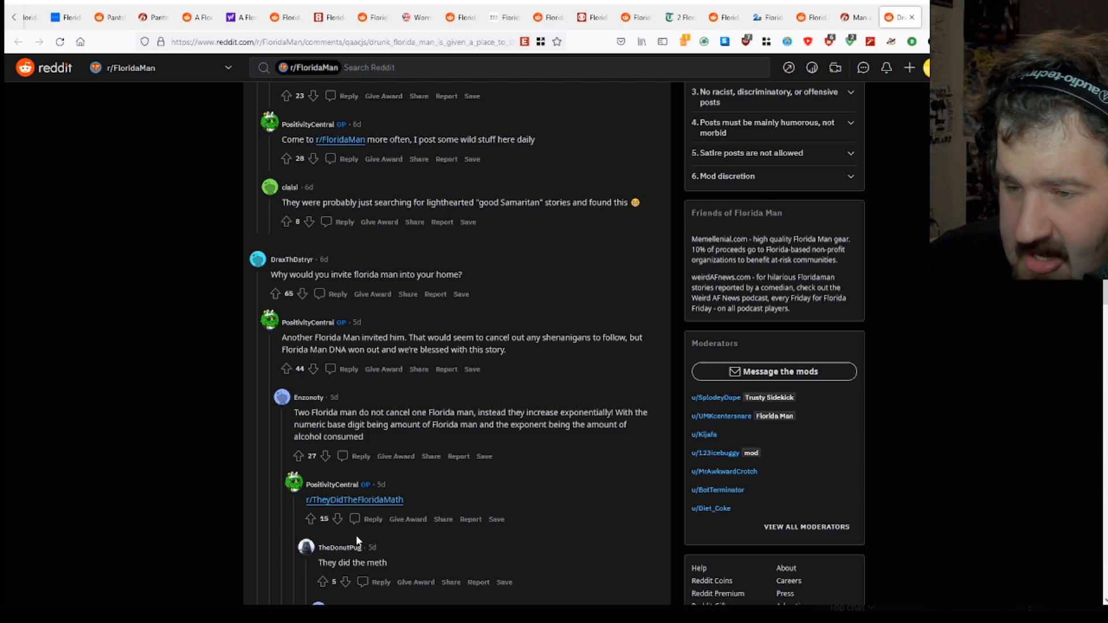
scroll(358, 541, down, 3)
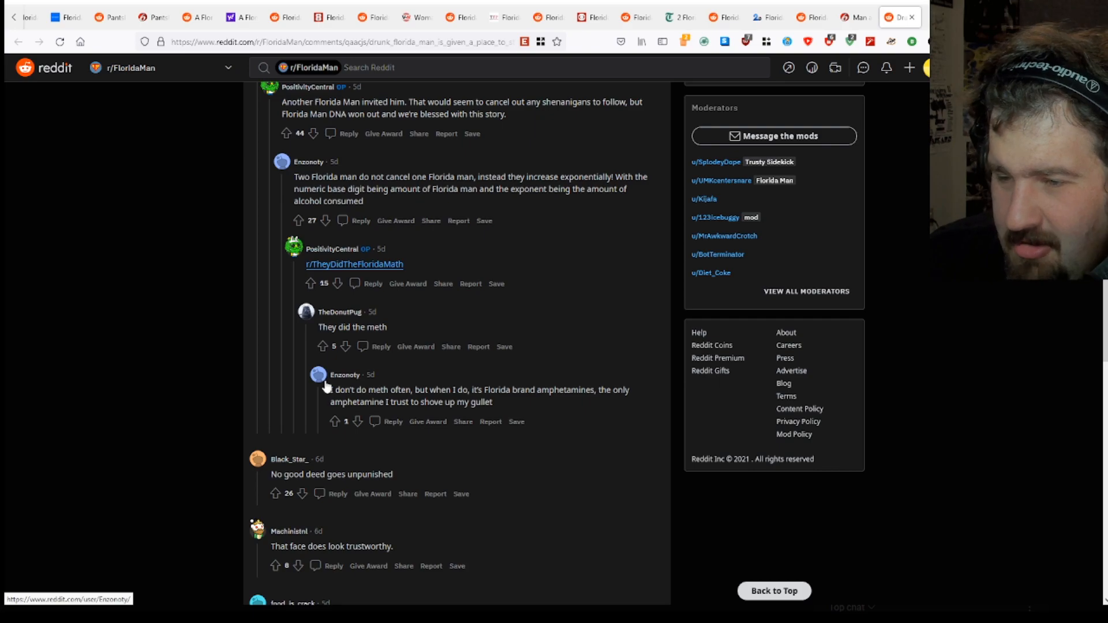
scroll(431, 538, down, 2)
scroll(431, 539, down, 1)
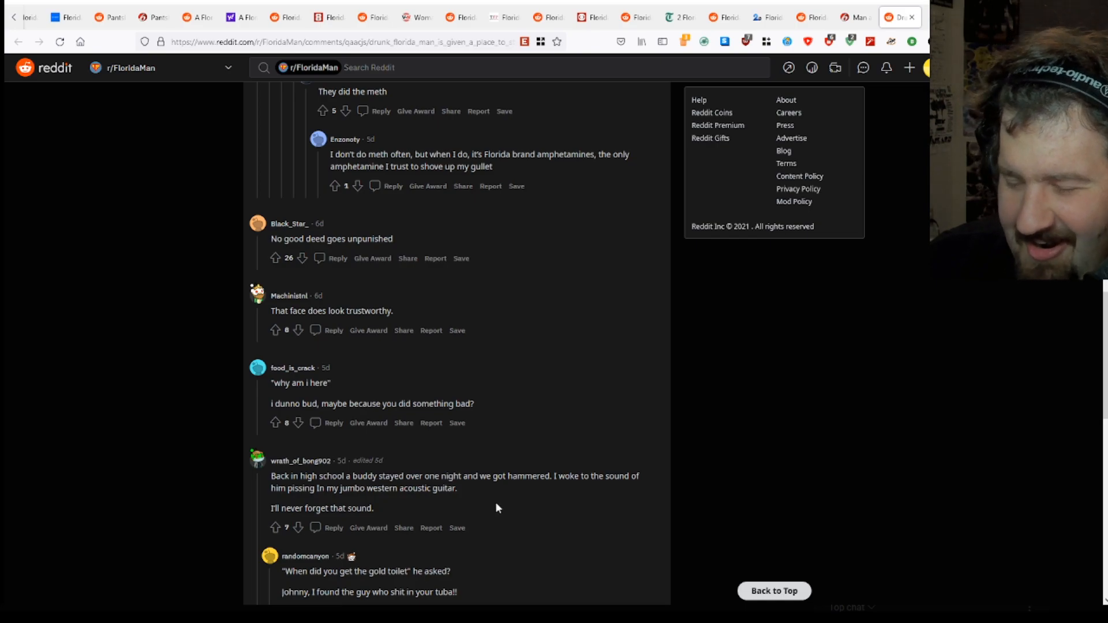
scroll(466, 499, down, 2)
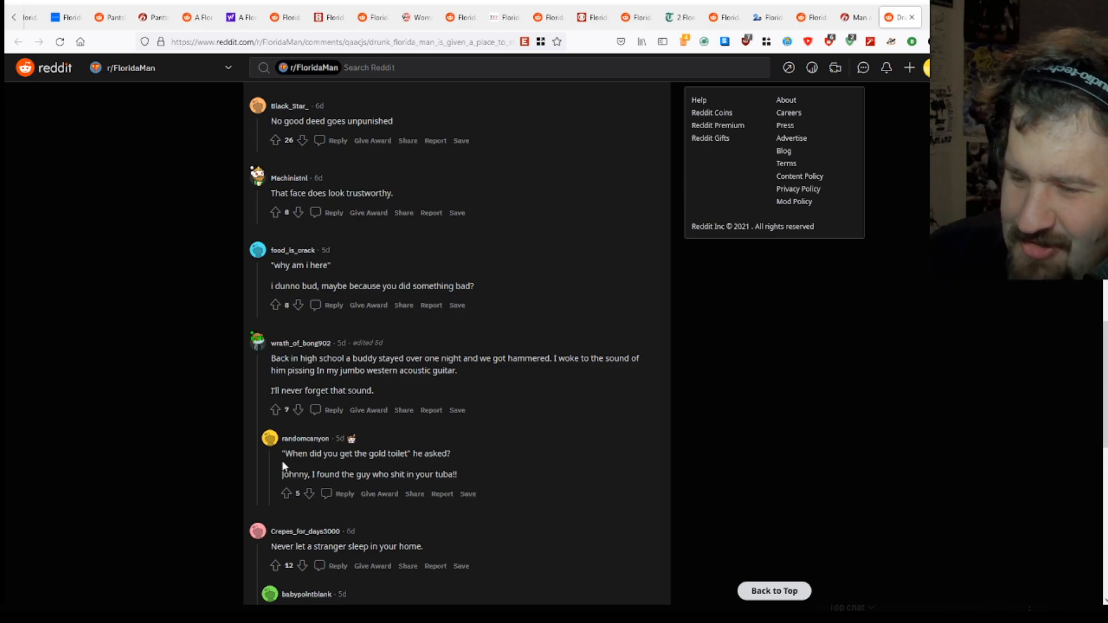
scroll(288, 470, down, 3)
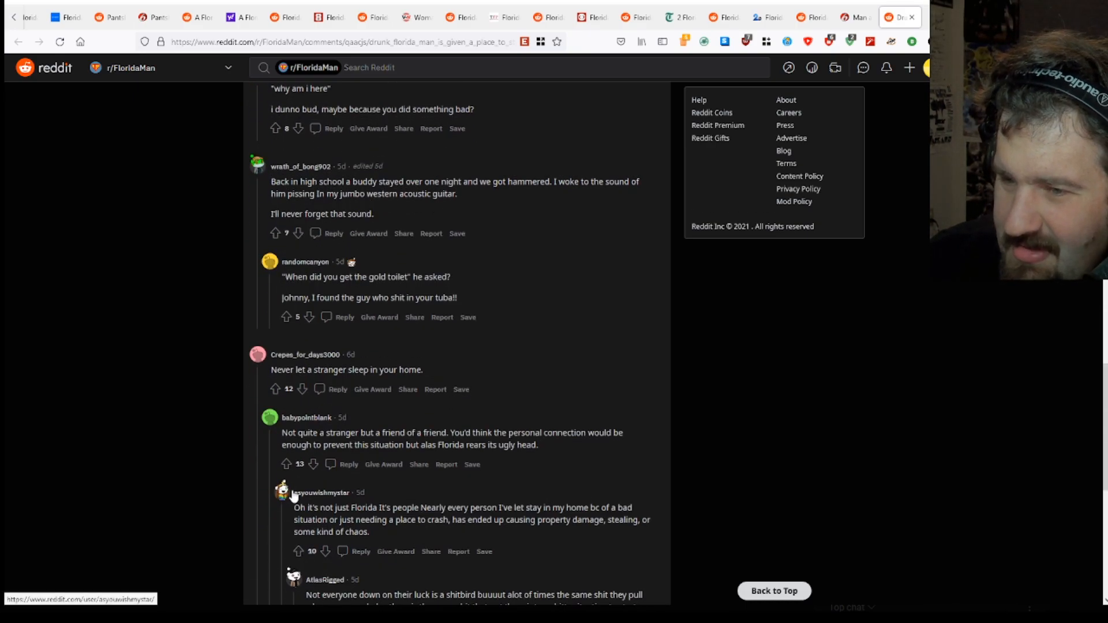
scroll(295, 496, down, 2)
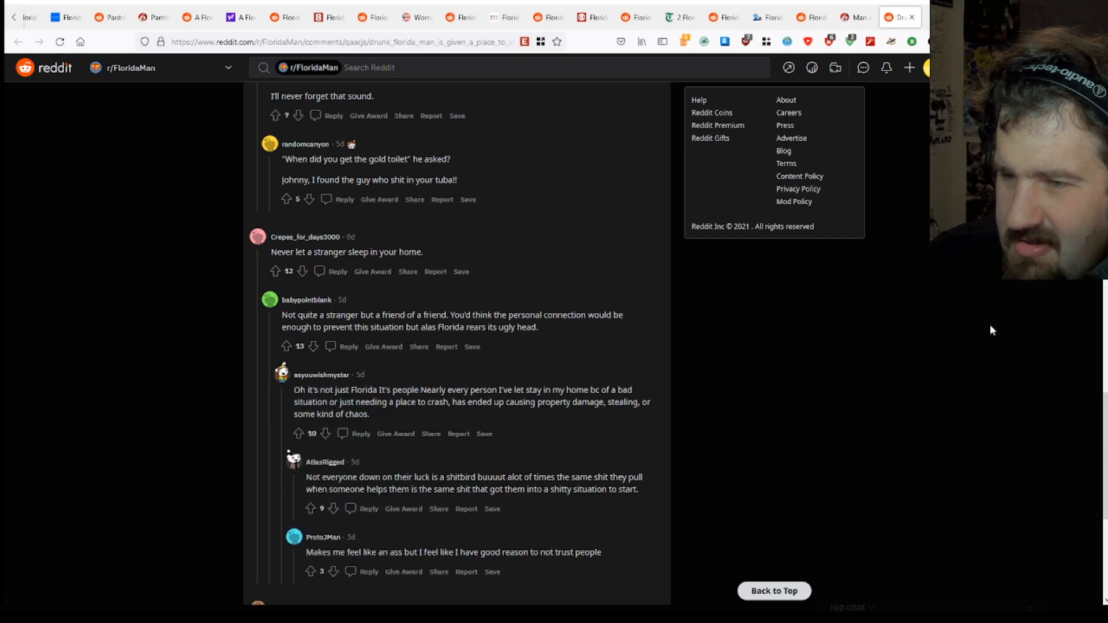
scroll(990, 325, down, 3)
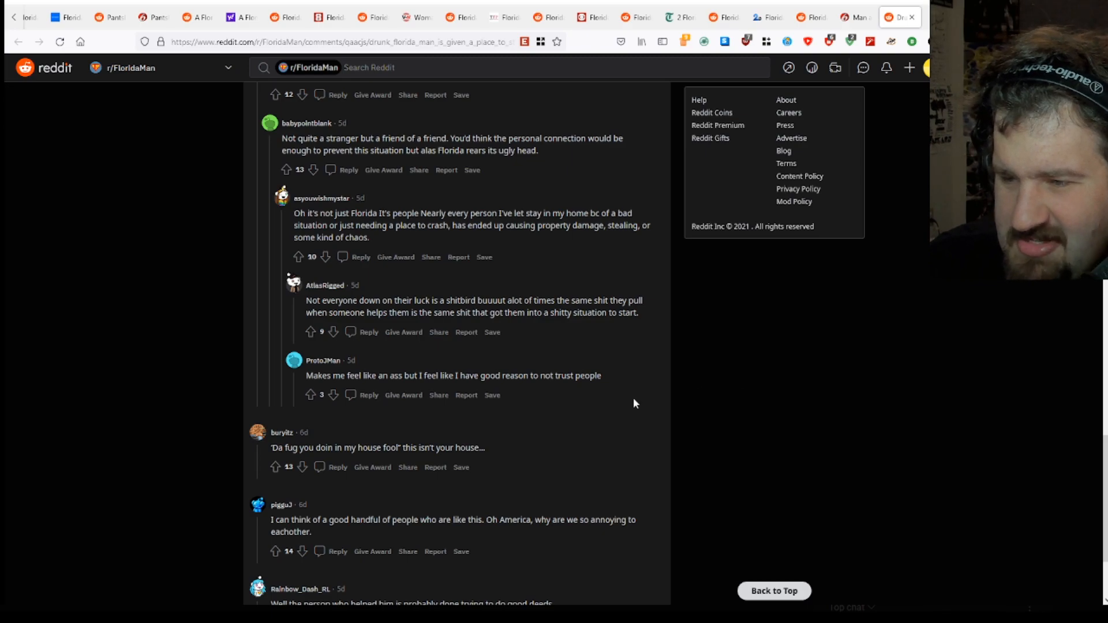
- Downvote the 'Oh America' comment about people being annoying to each other
click(302, 553)
scroll(519, 407, down, 2)
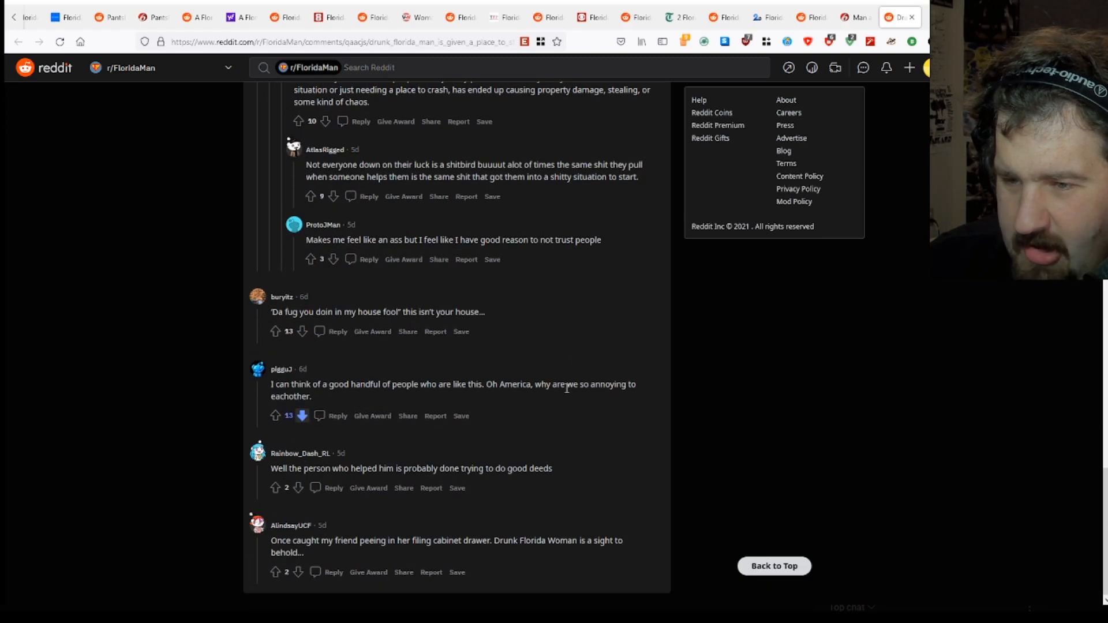